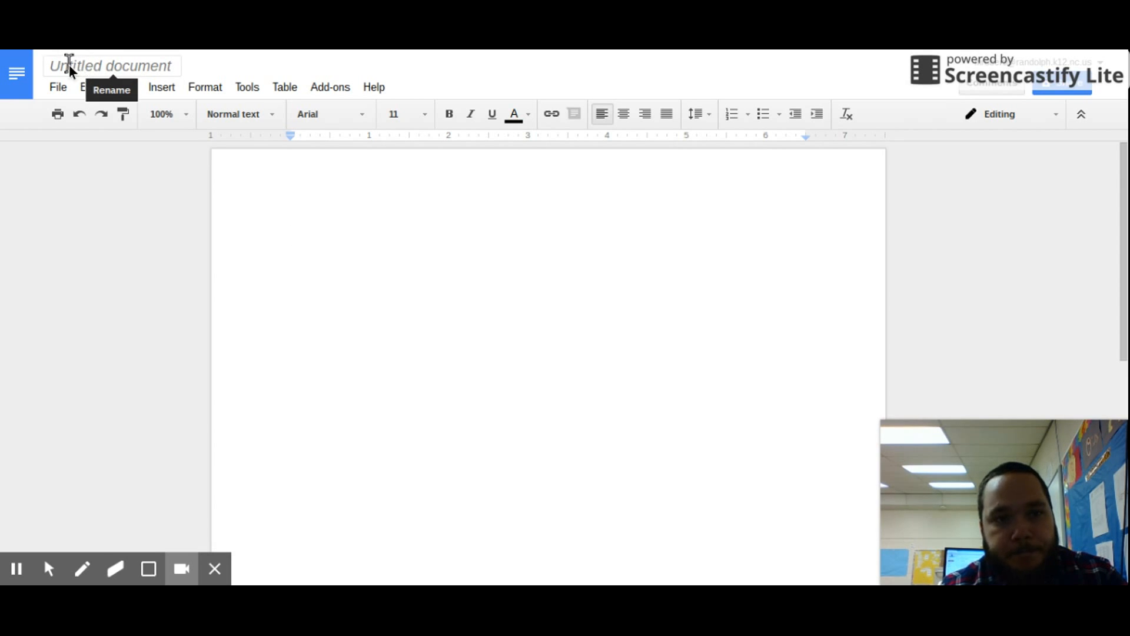
# Retitle the untitled document as the author's full name plus '- Ban on Cigarettes'.
pyautogui.click(86, 66)
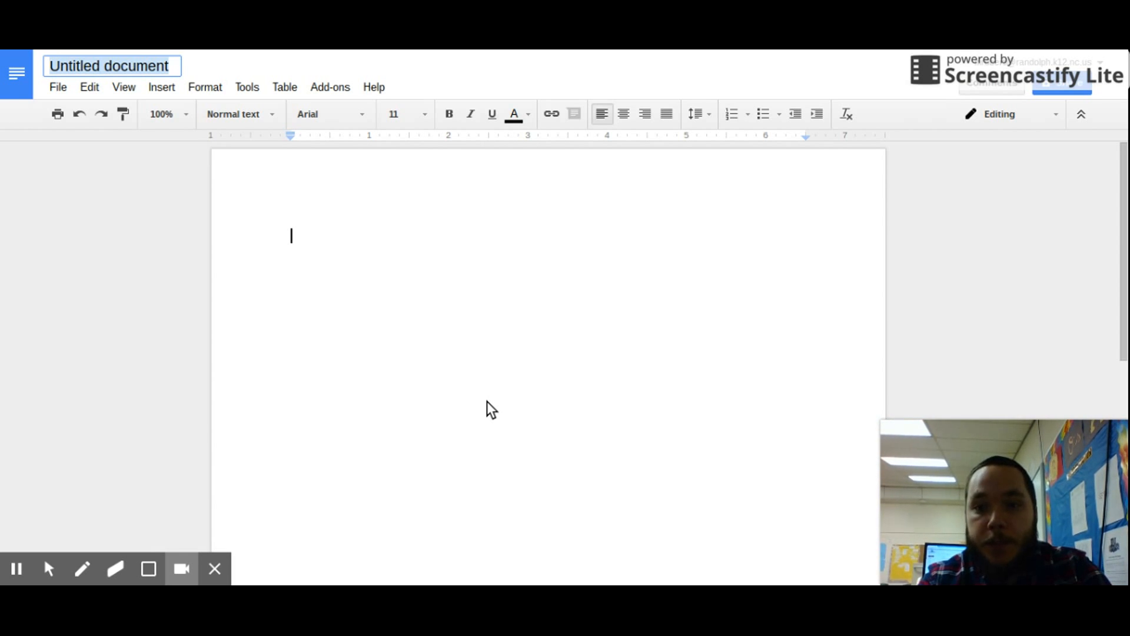
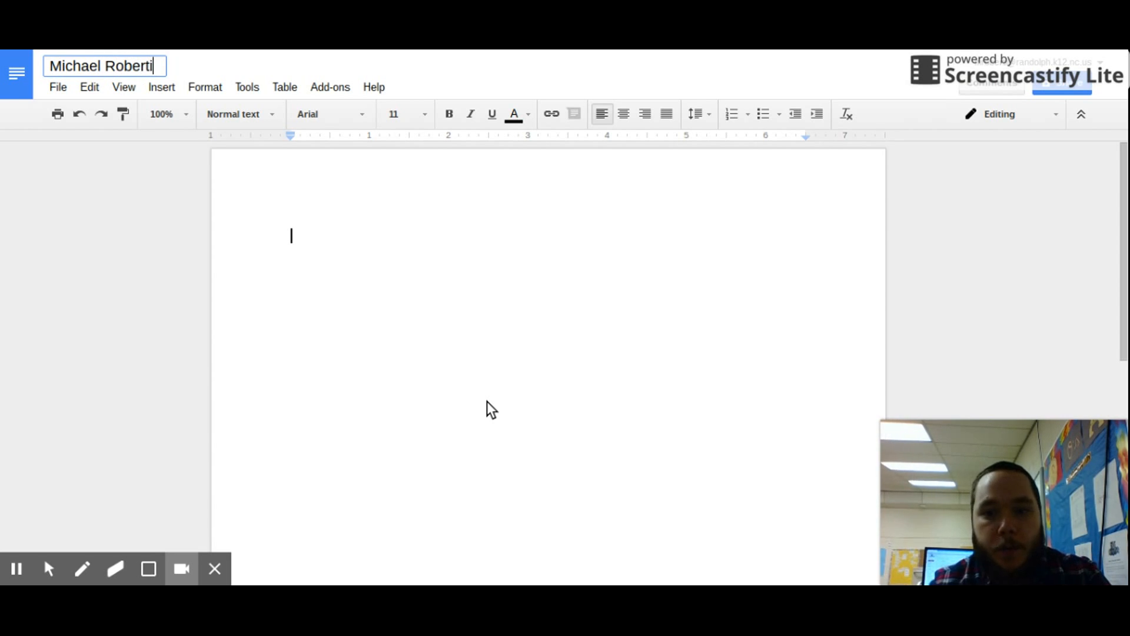
pyautogui.write('-')
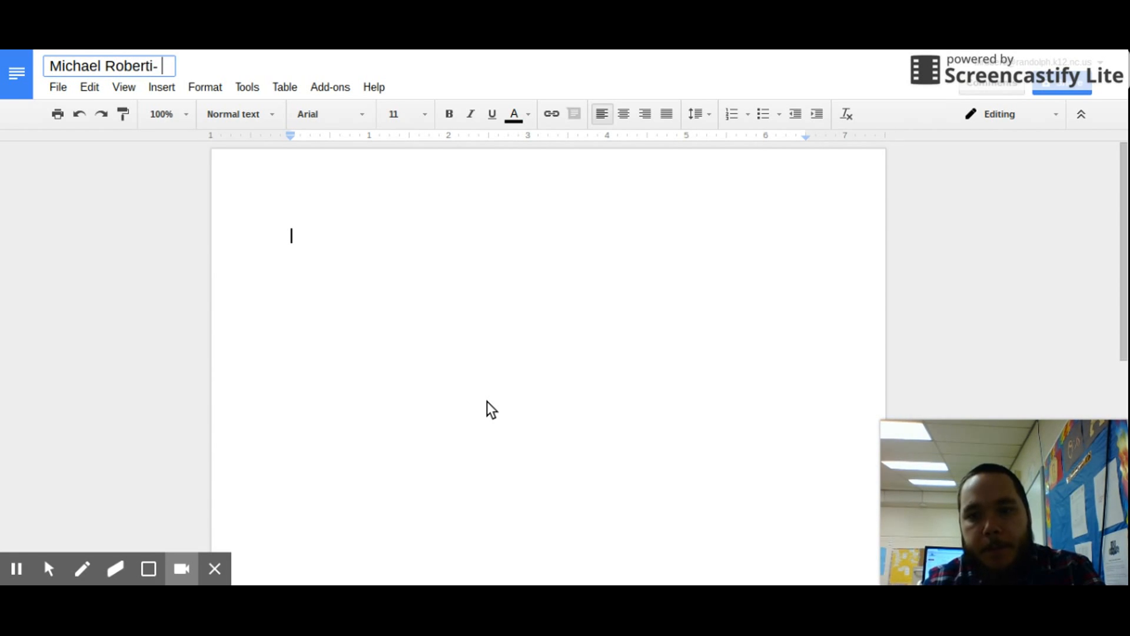
pyautogui.write(' Ban')
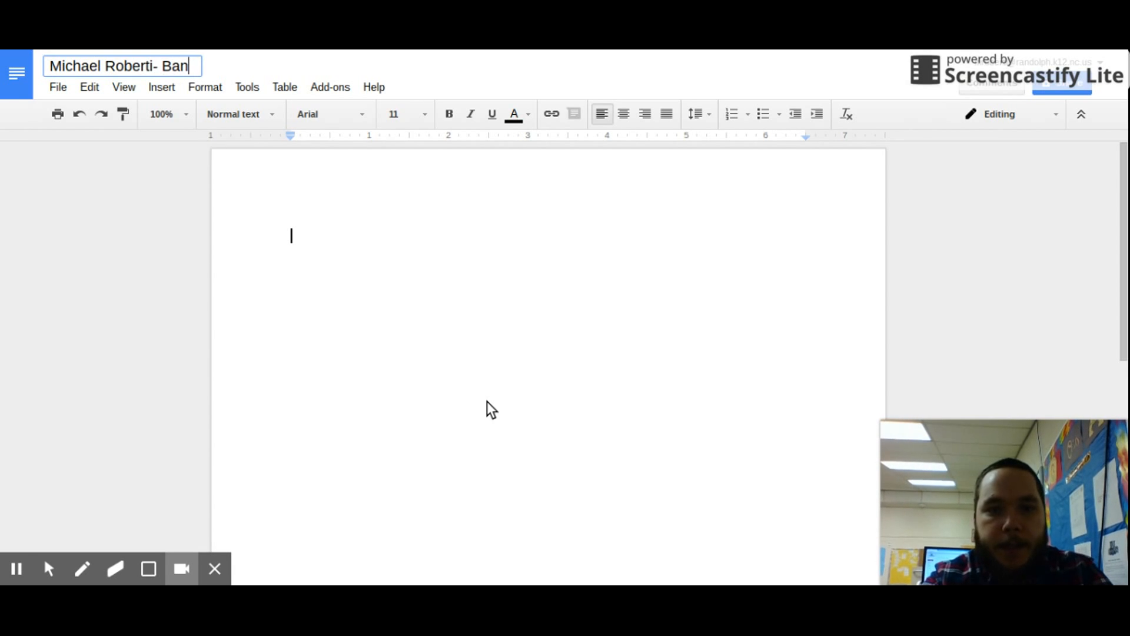
pyautogui.write(' on Cigar')
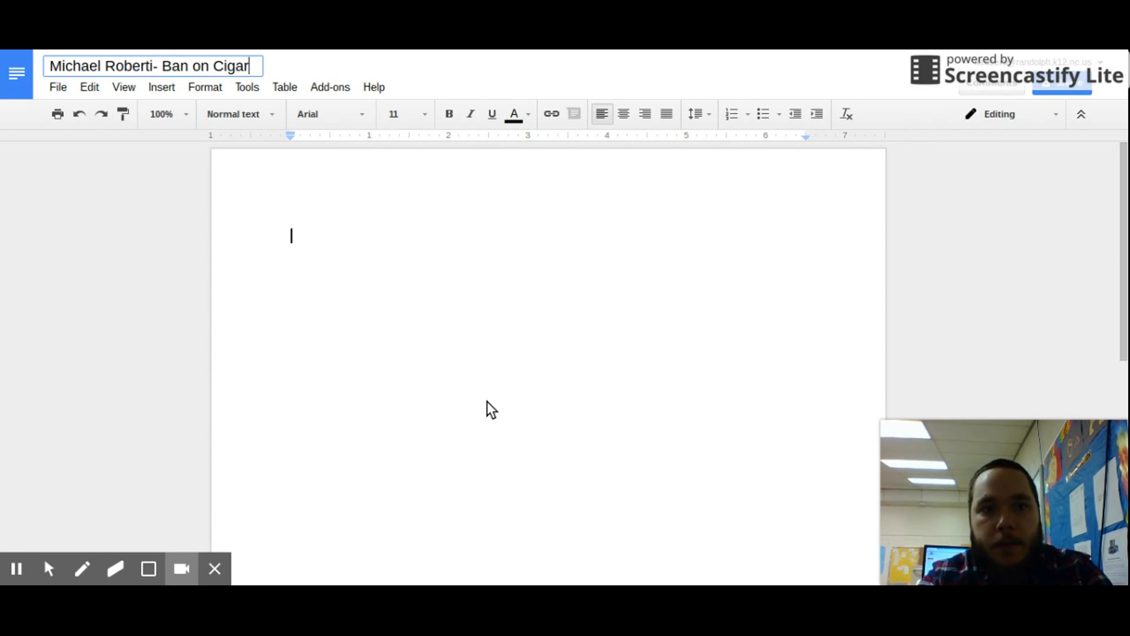
pyautogui.write('ettes')
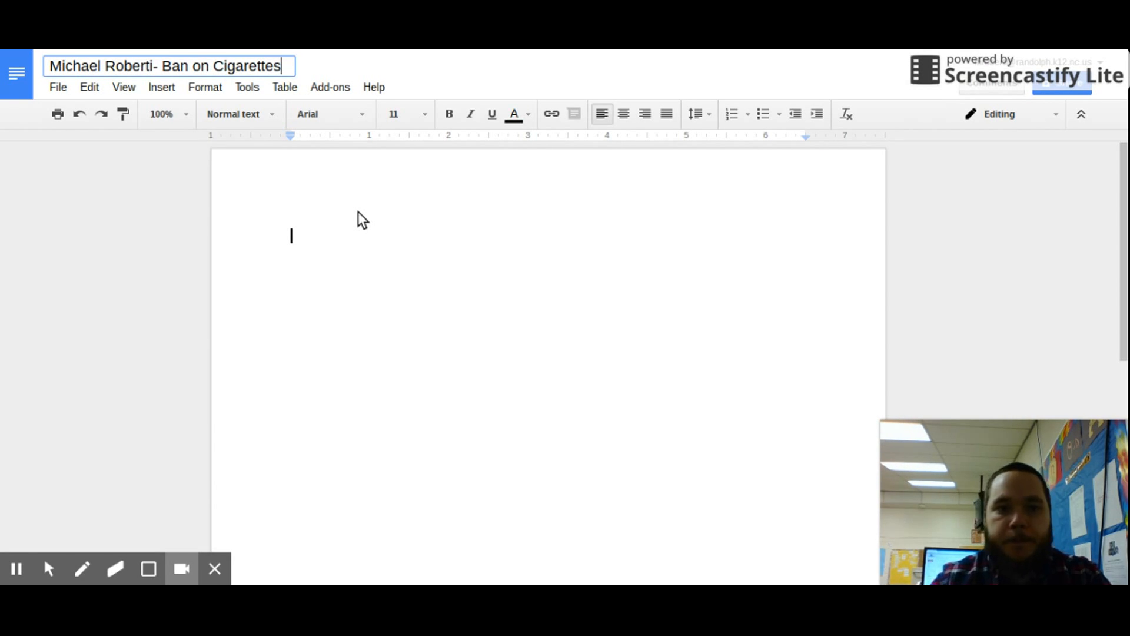
pyautogui.click(352, 230)
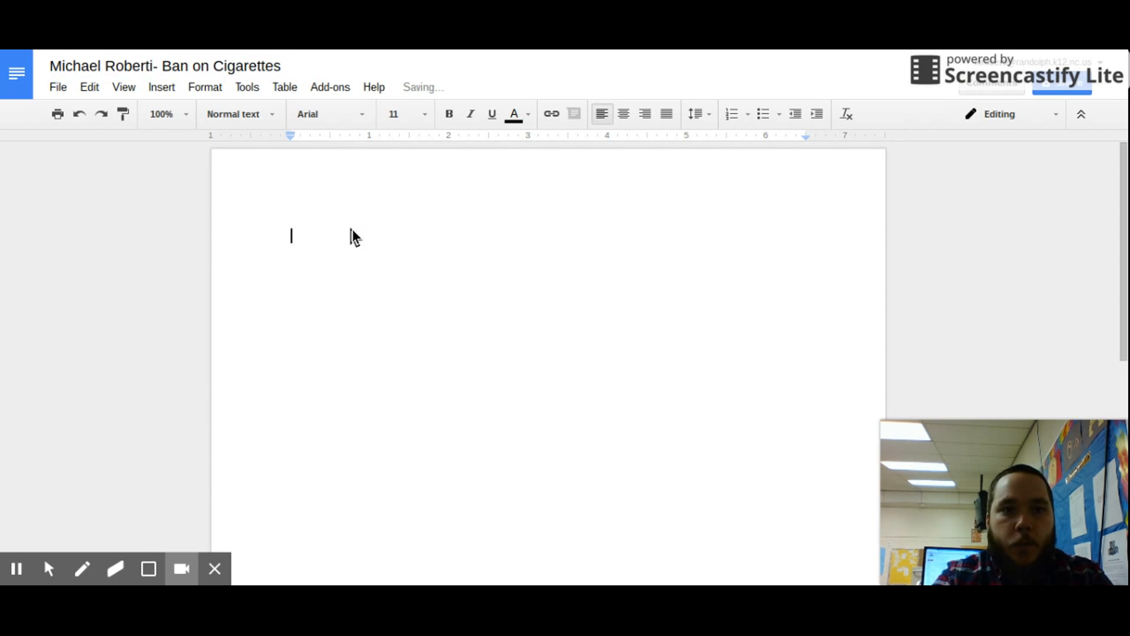
# Confirm 1-inch top, bottom, left and right margins in Page setup.
pyautogui.click(67, 86)
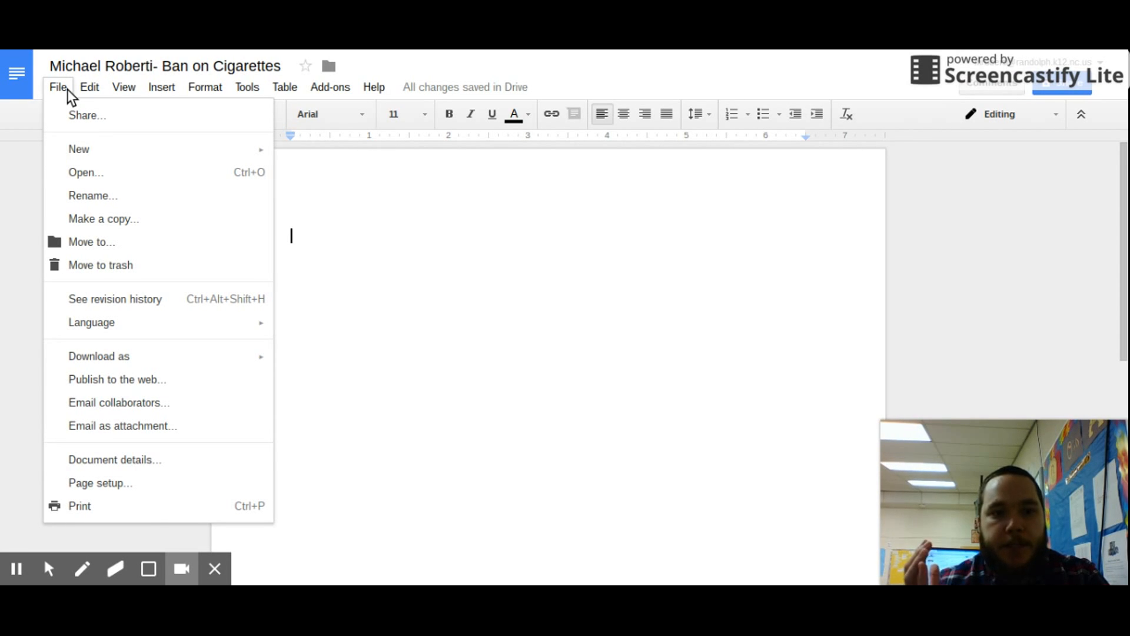
pyautogui.click(100, 484)
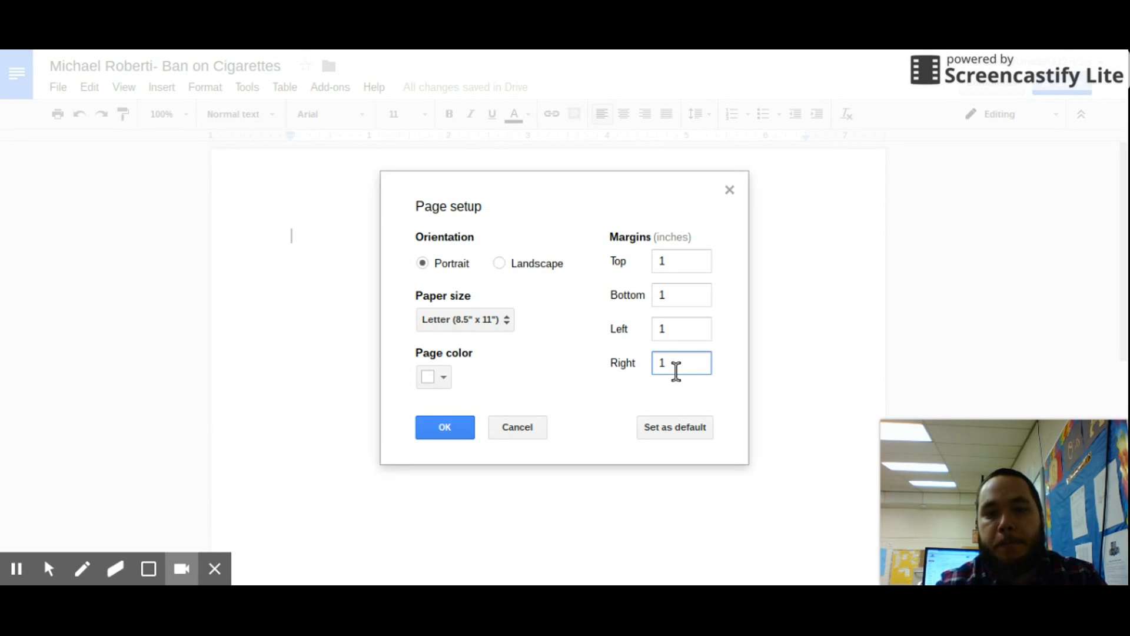
pyautogui.click(431, 421)
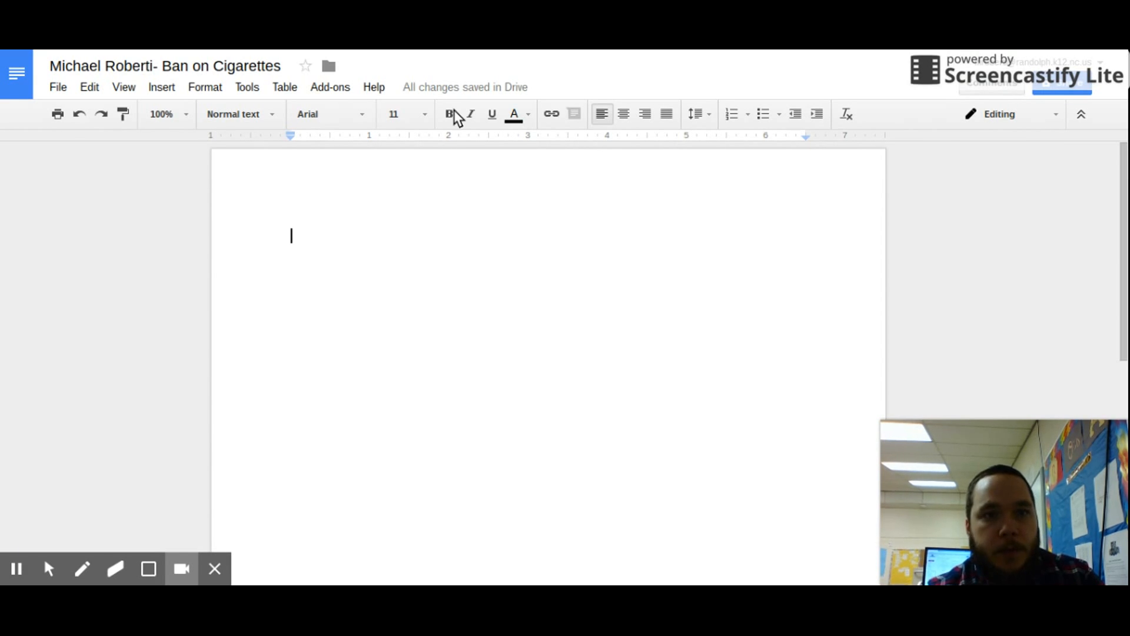
# Insert an automatic page number in the header's top-right position.
pyautogui.click(170, 87)
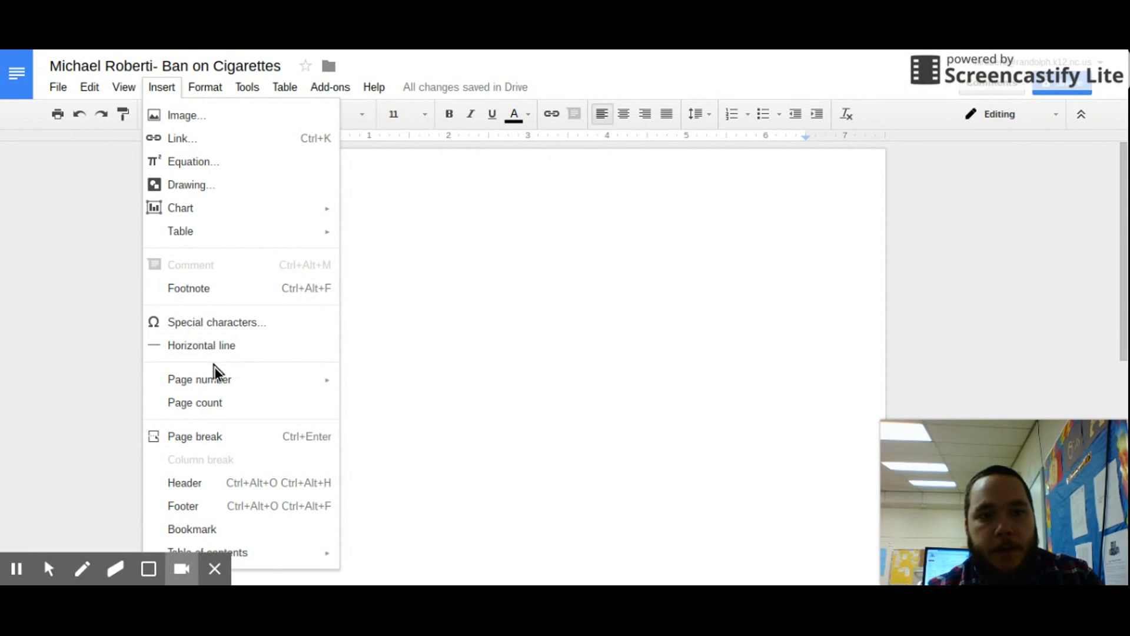
pyautogui.moveTo(214, 376)
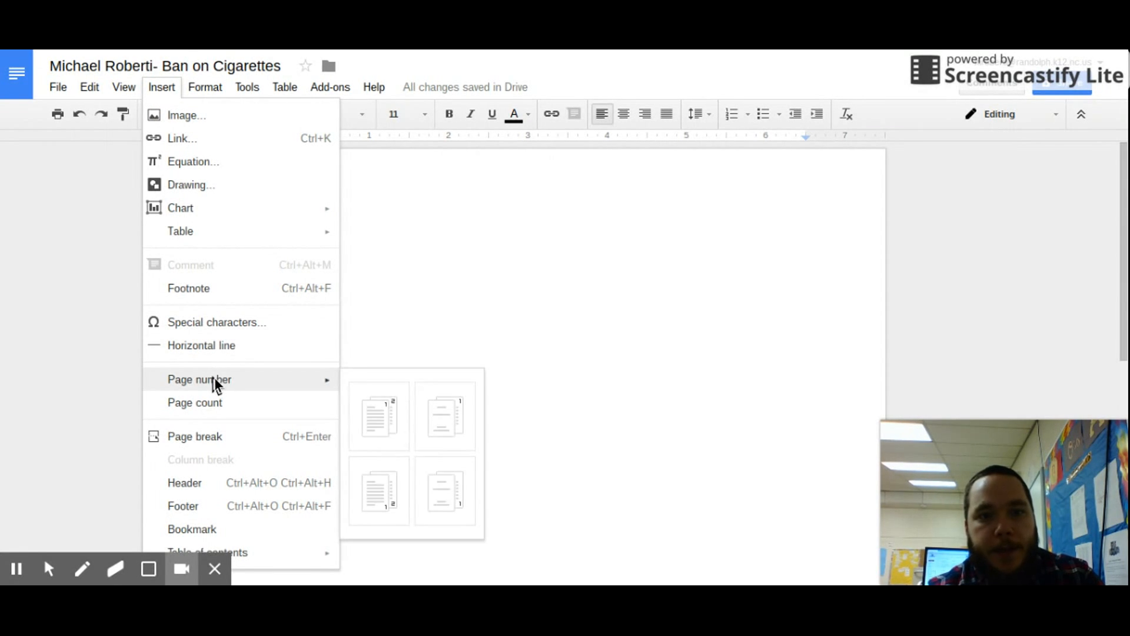
pyautogui.click(389, 421)
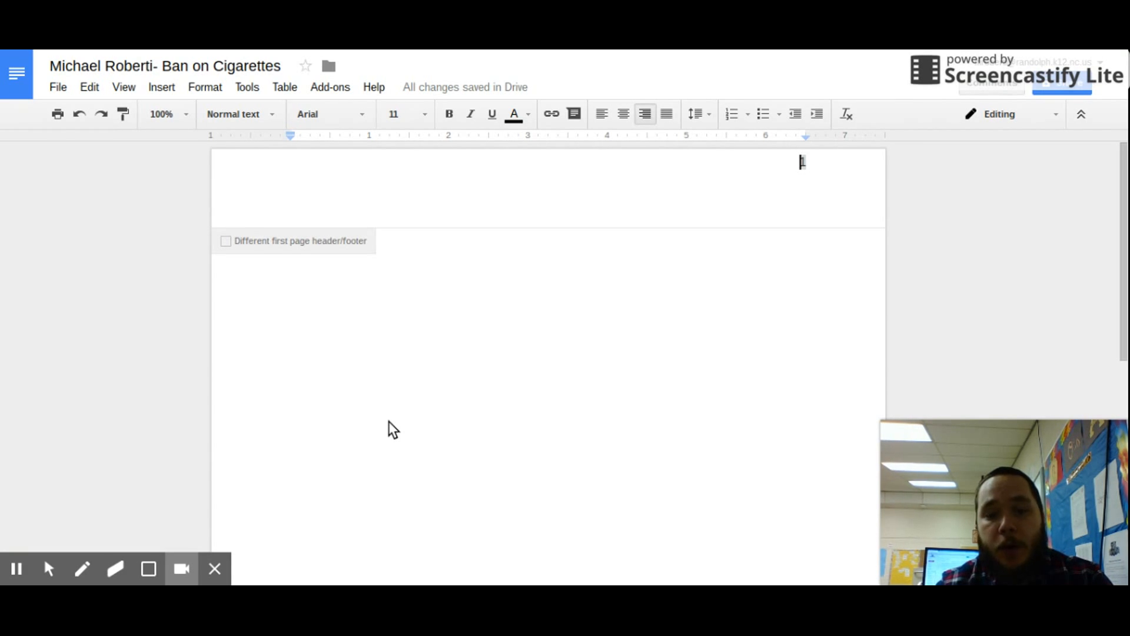
# Type the author's surname before the page number and format the header Times New Roman 12.
pyautogui.write('Roberti')
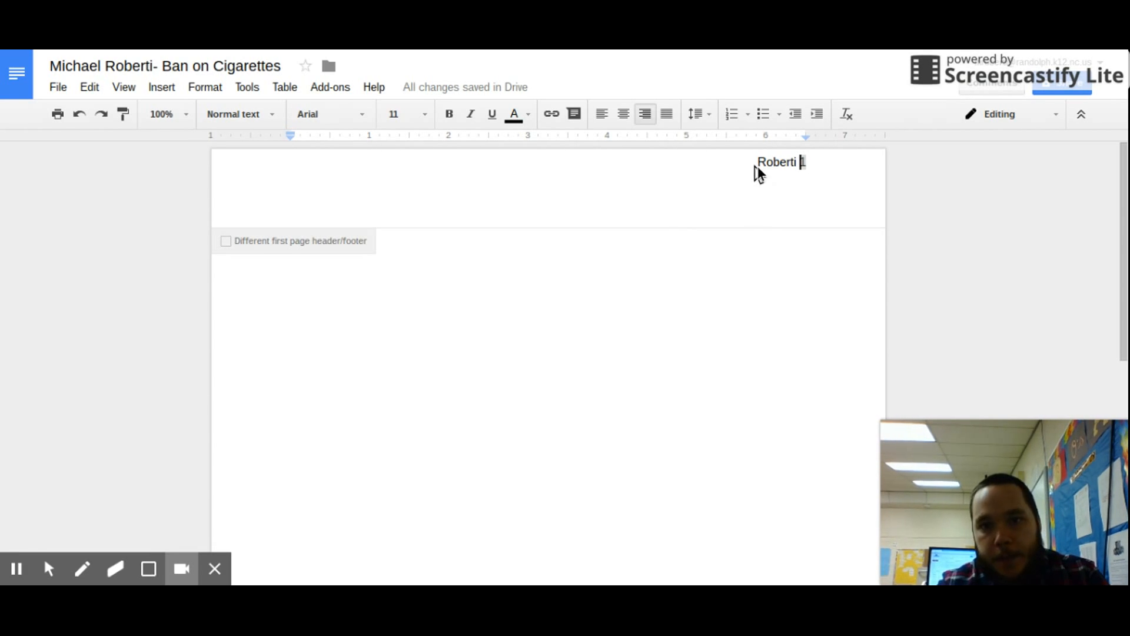
pyautogui.moveTo(758, 166); pyautogui.dragTo(839, 176)
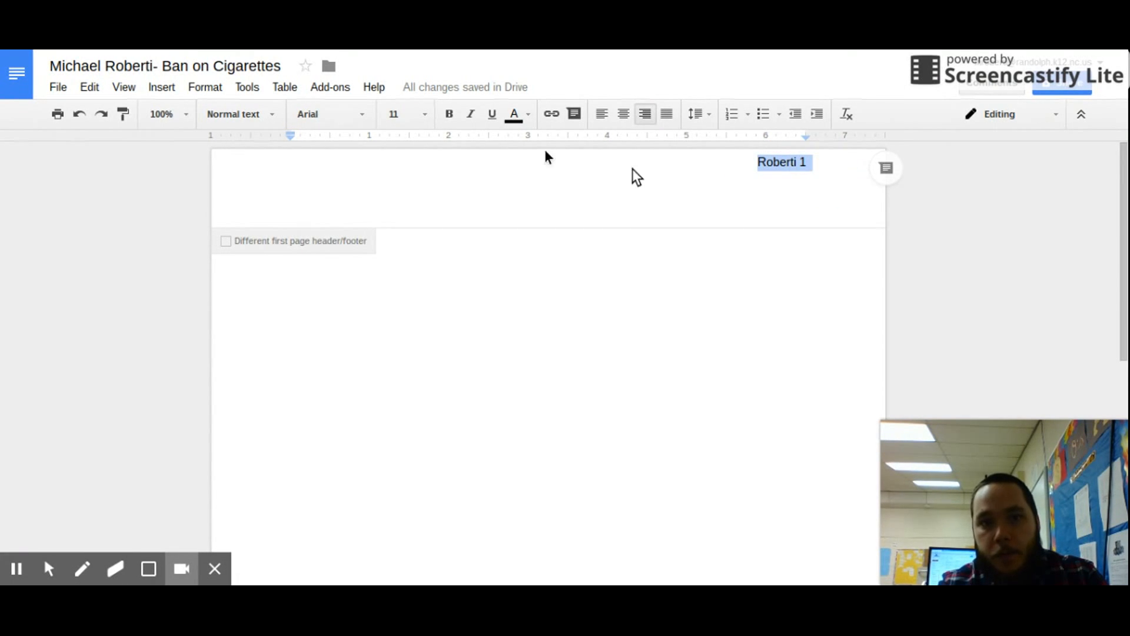
pyautogui.click(328, 119)
pyautogui.click(431, 142)
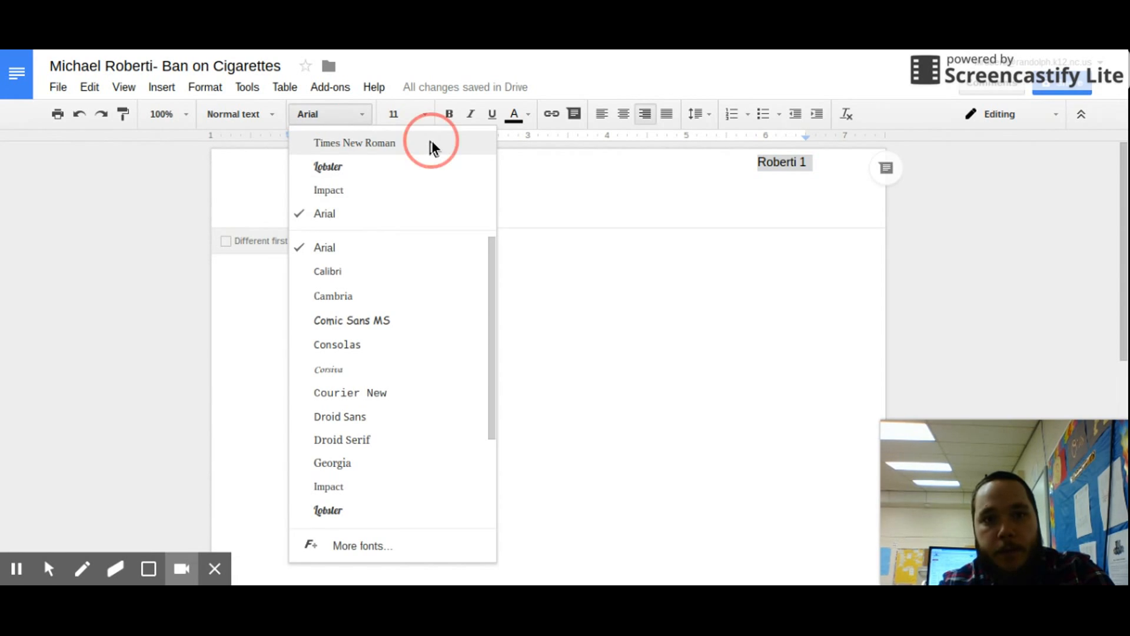
pyautogui.click(425, 117)
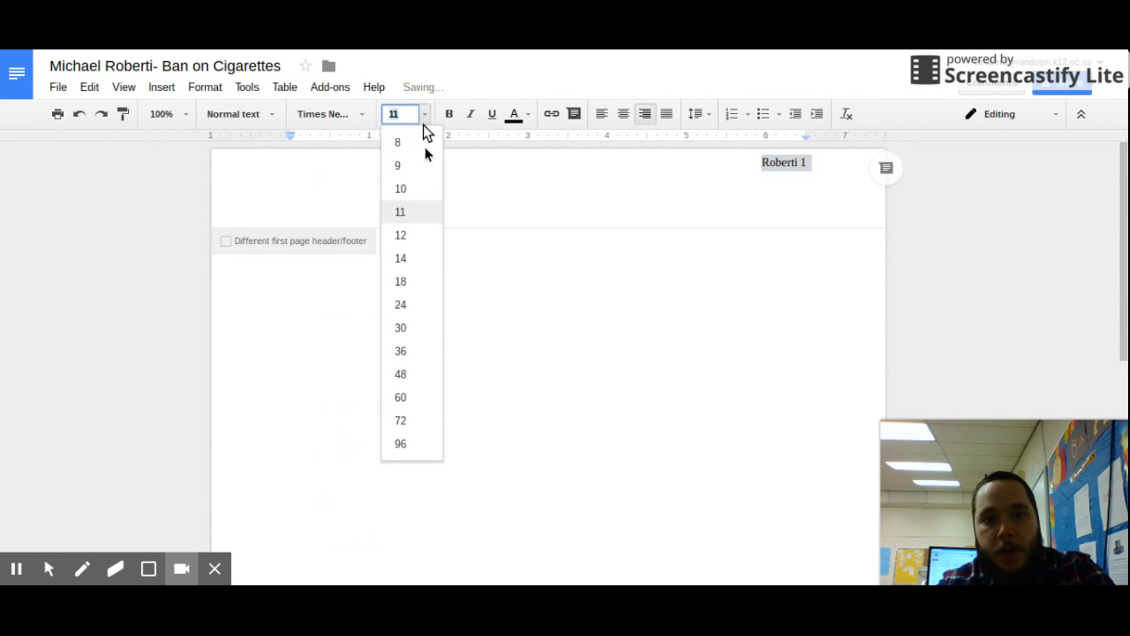
pyautogui.click(410, 234)
pyautogui.click(438, 268)
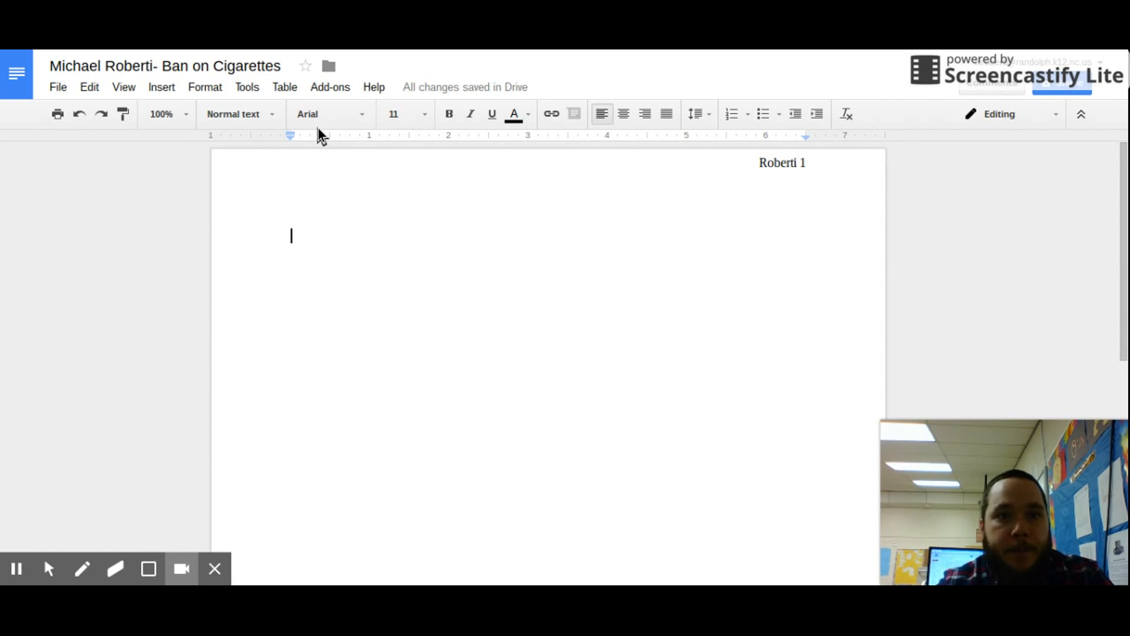
# Set the body font to Times New Roman, size 12.
pyautogui.click(361, 118)
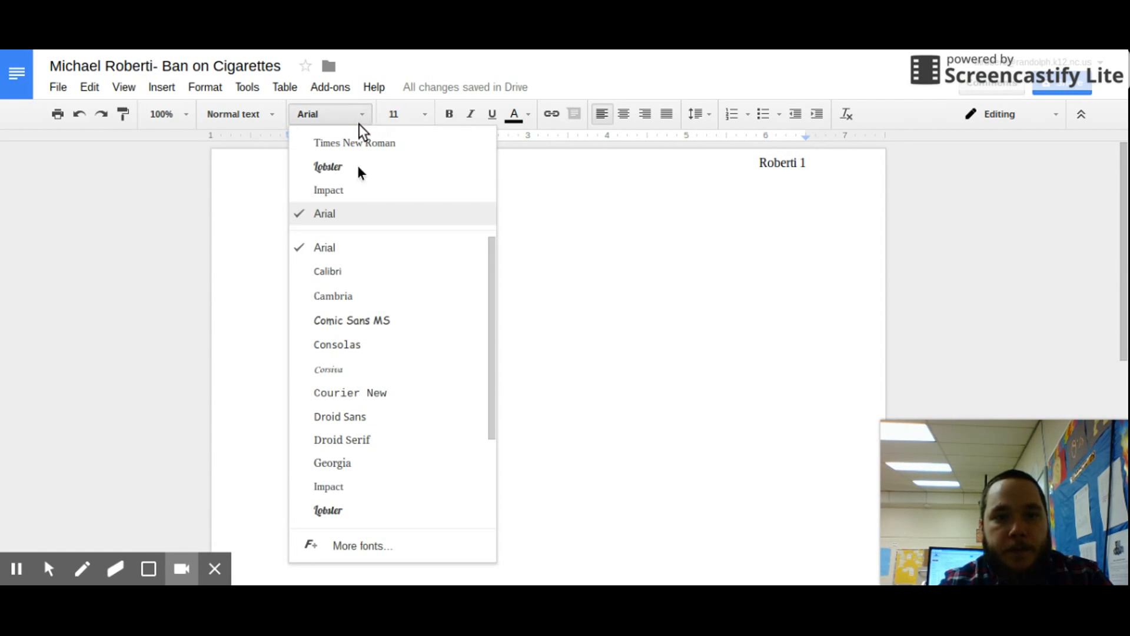
pyautogui.click(384, 144)
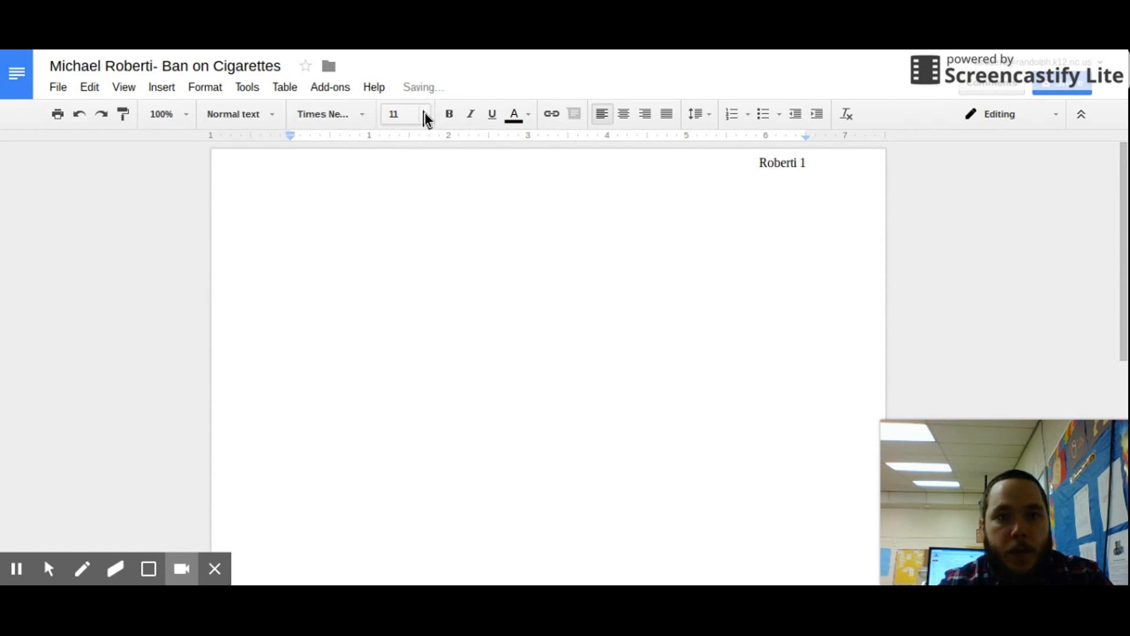
pyautogui.click(425, 114)
pyautogui.click(432, 239)
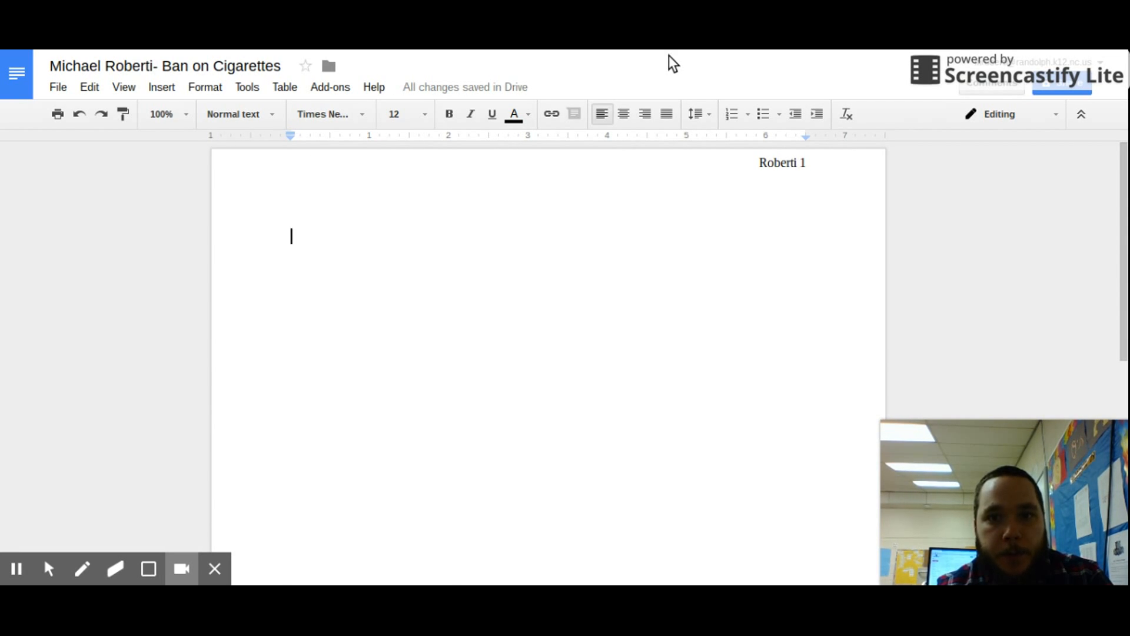
# Make the body text double-spaced.
pyautogui.click(705, 114)
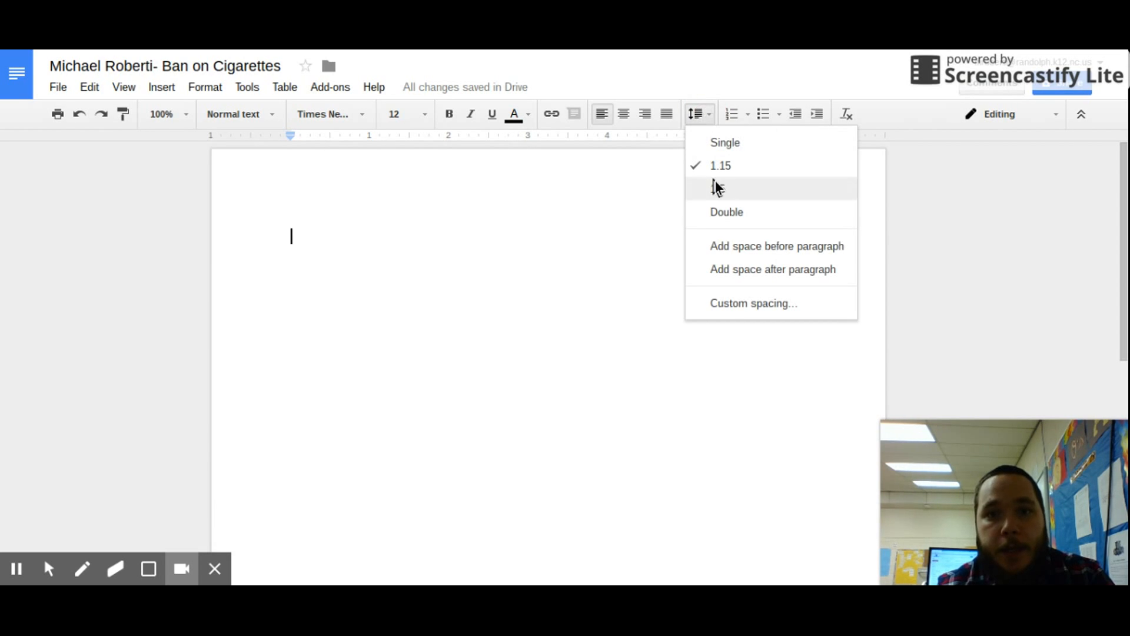
pyautogui.click(721, 213)
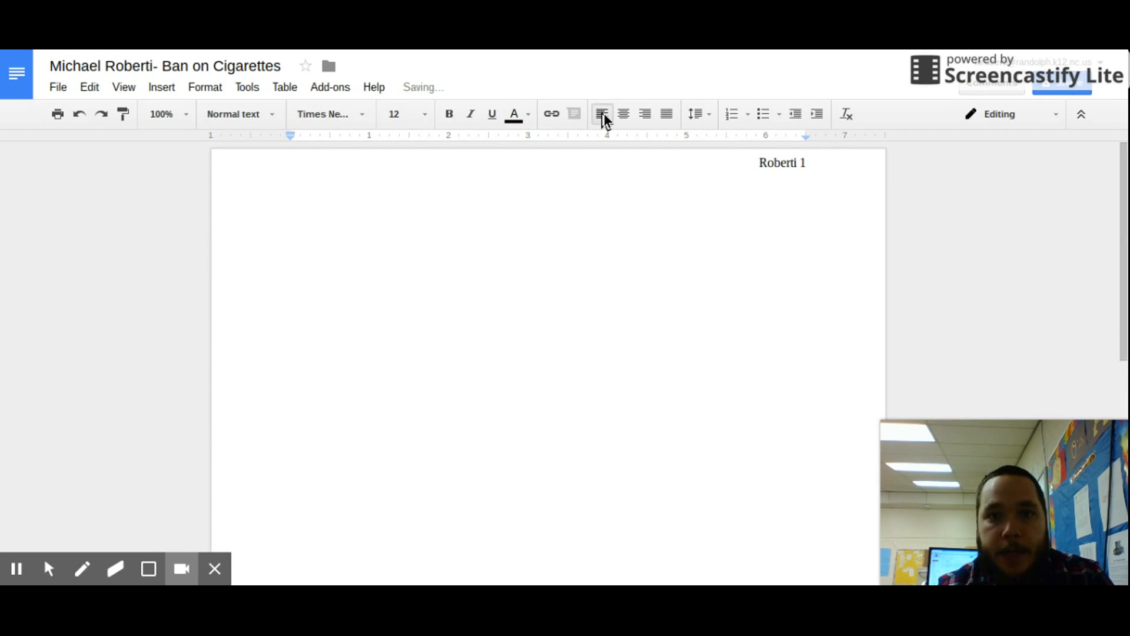
pyautogui.click(709, 115)
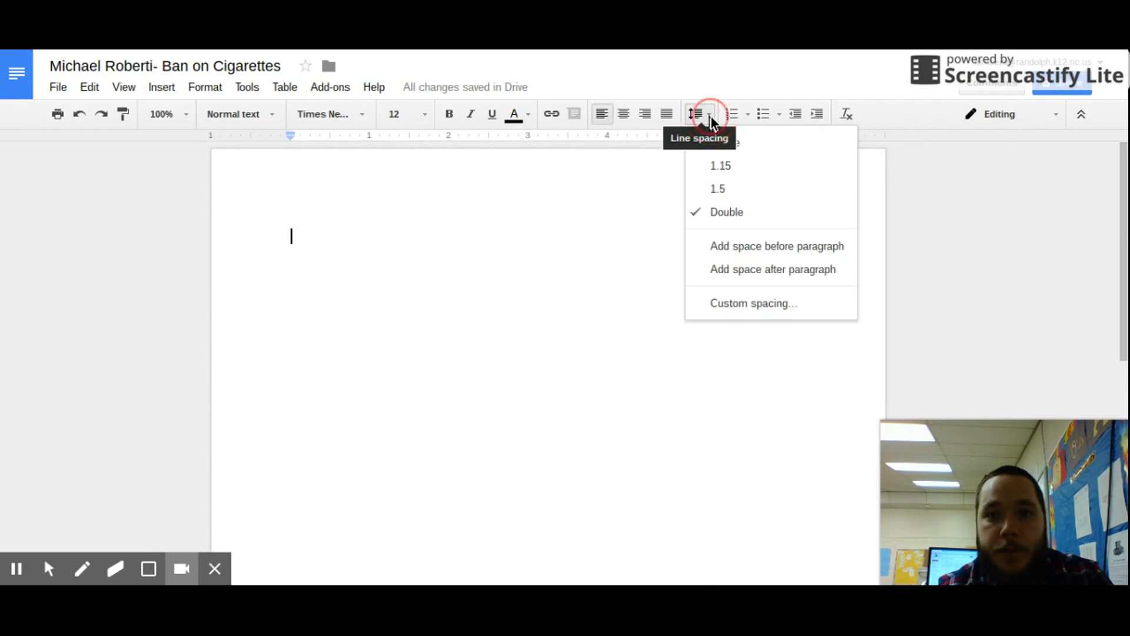
# Apply custom spacing of 2 with 0 pt before and after paragraphs.
pyautogui.click(762, 304)
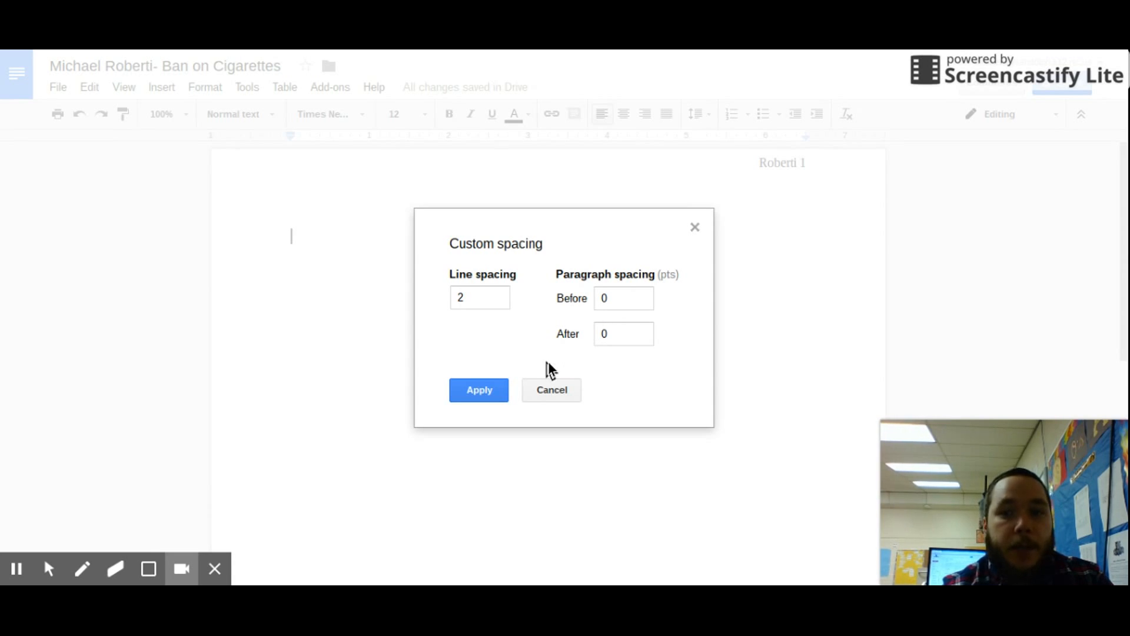
pyautogui.click(495, 390)
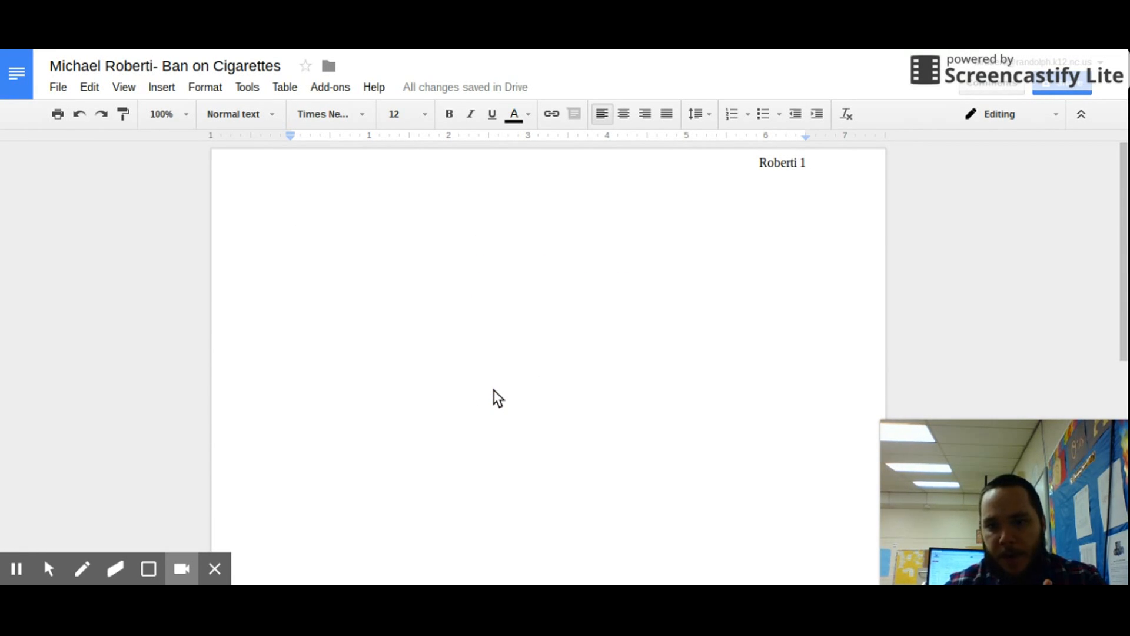
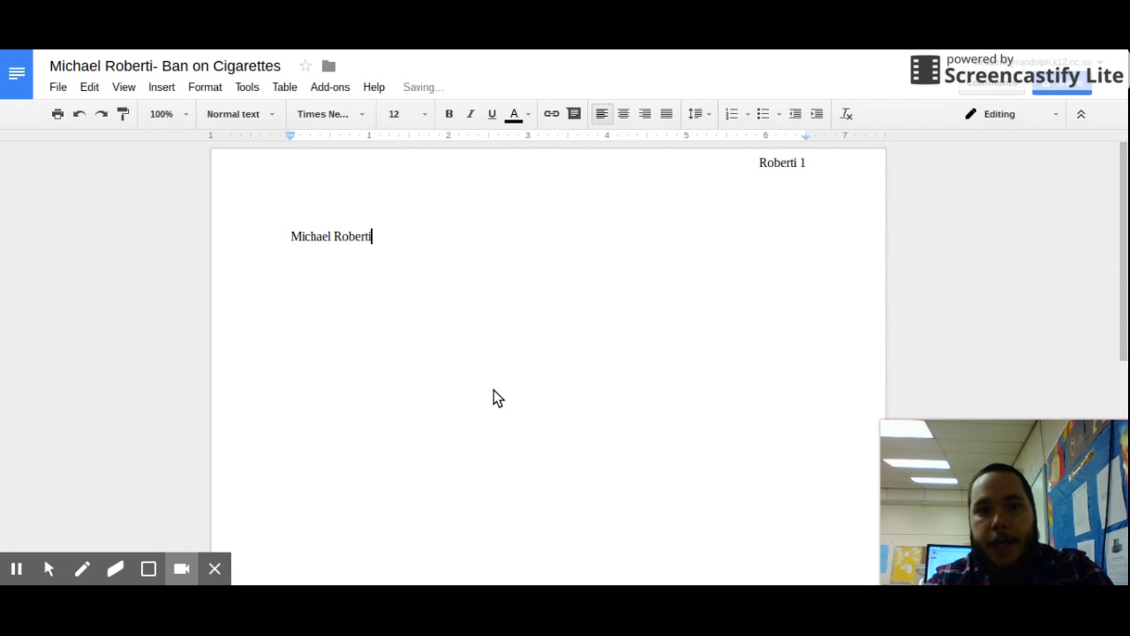
# Type the heading lines: student's name, teacher's name, English 3 Honors, and 11/1/16.
pyautogui.press('Return')
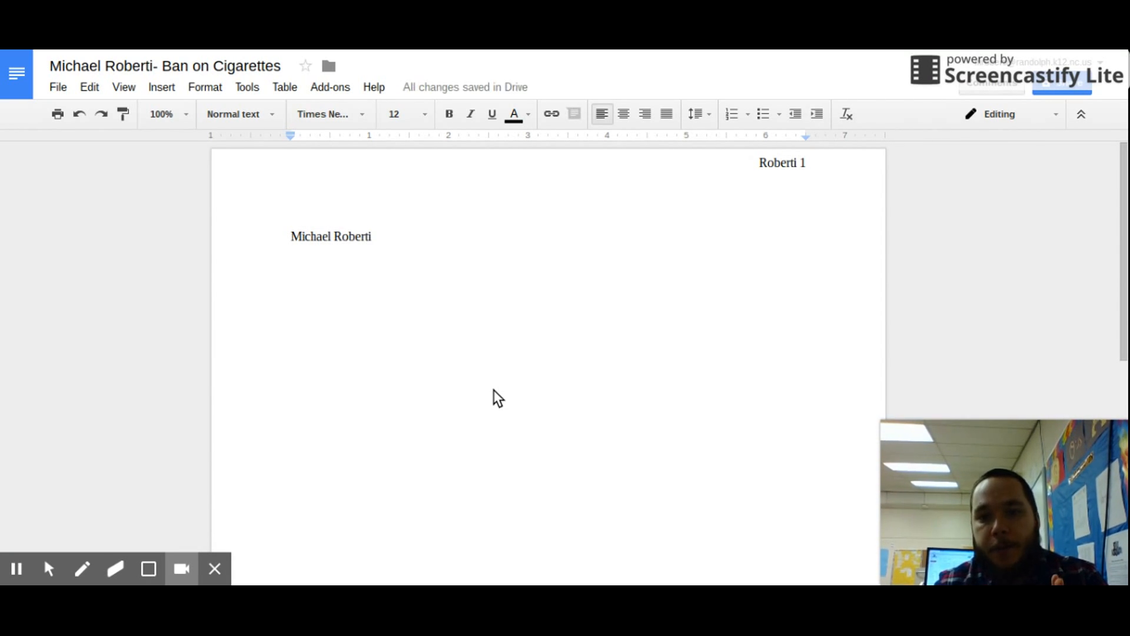
pyautogui.write('Mr. Kn')
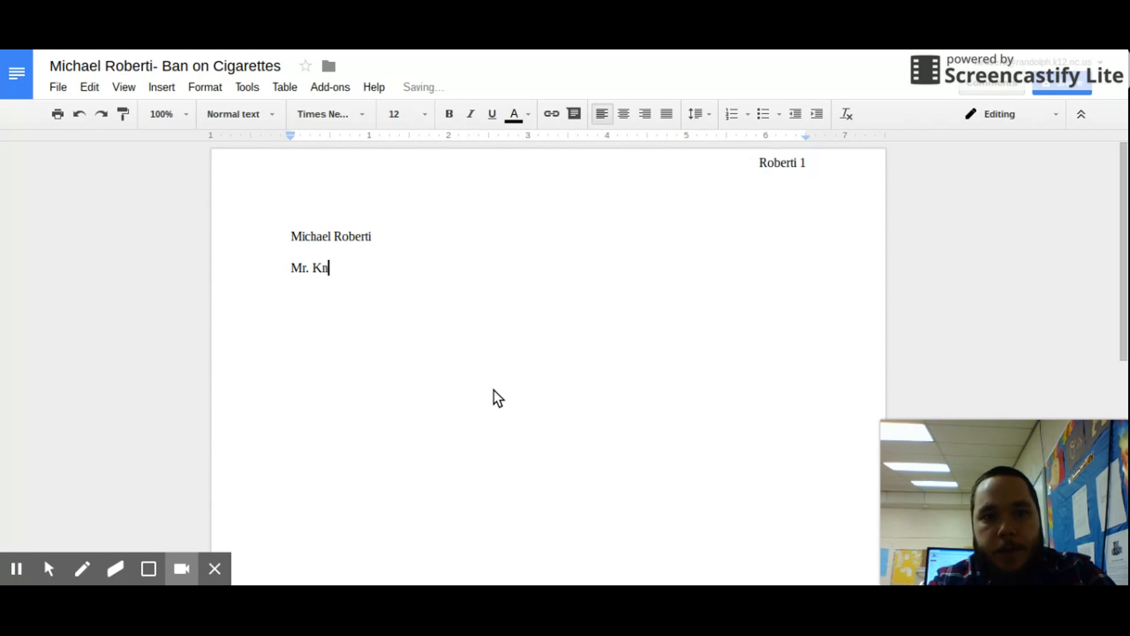
pyautogui.write('owitall')
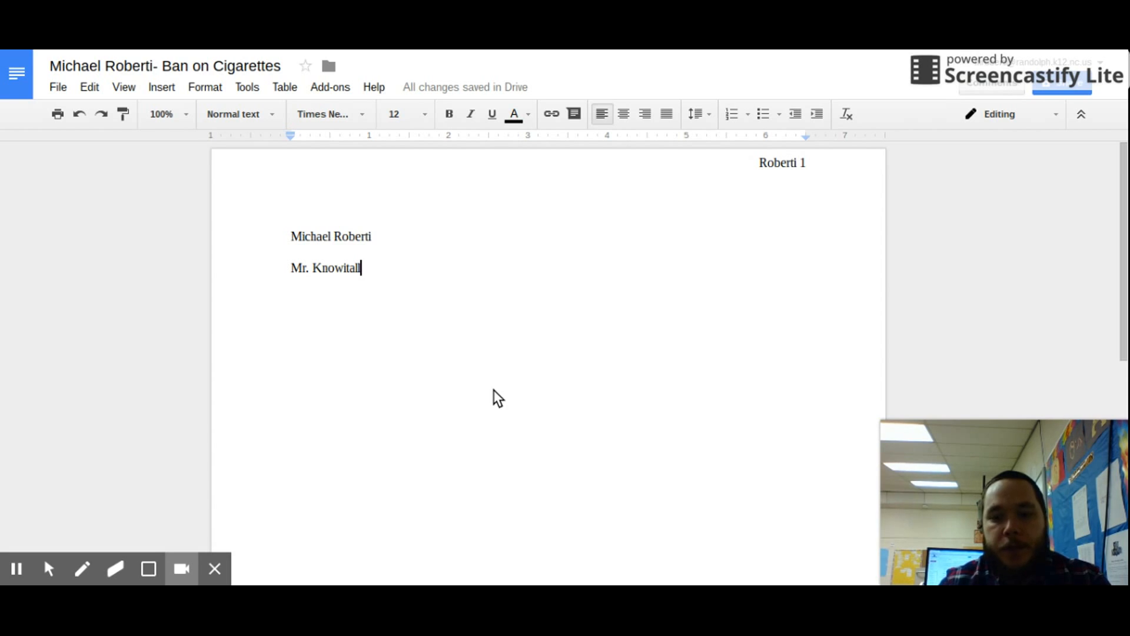
pyautogui.press('Return')
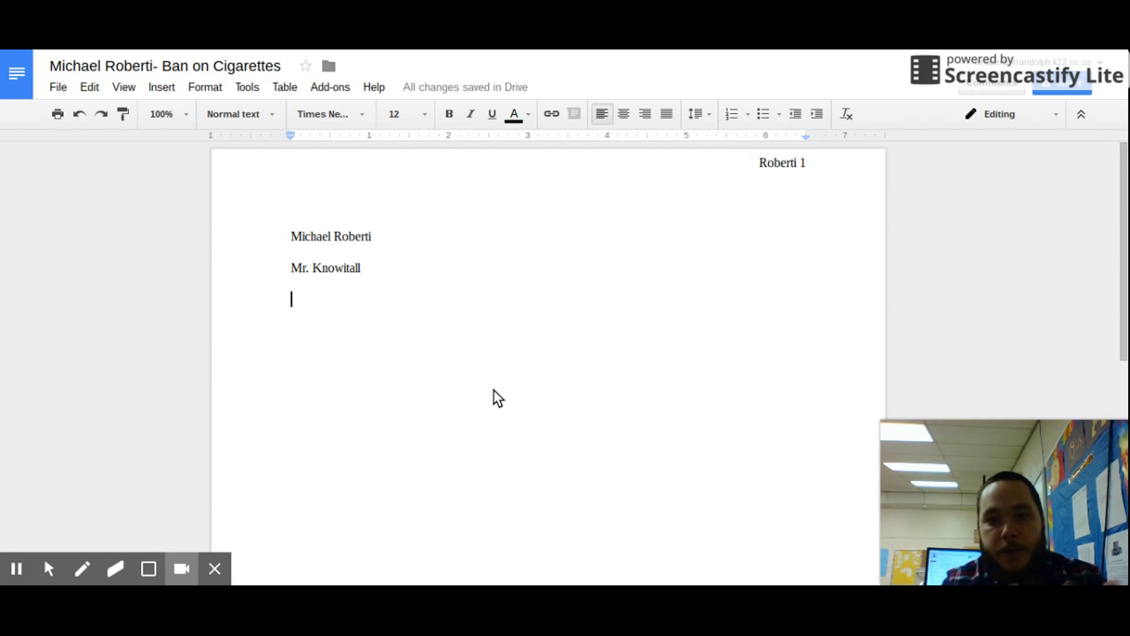
pyautogui.write('Engl')
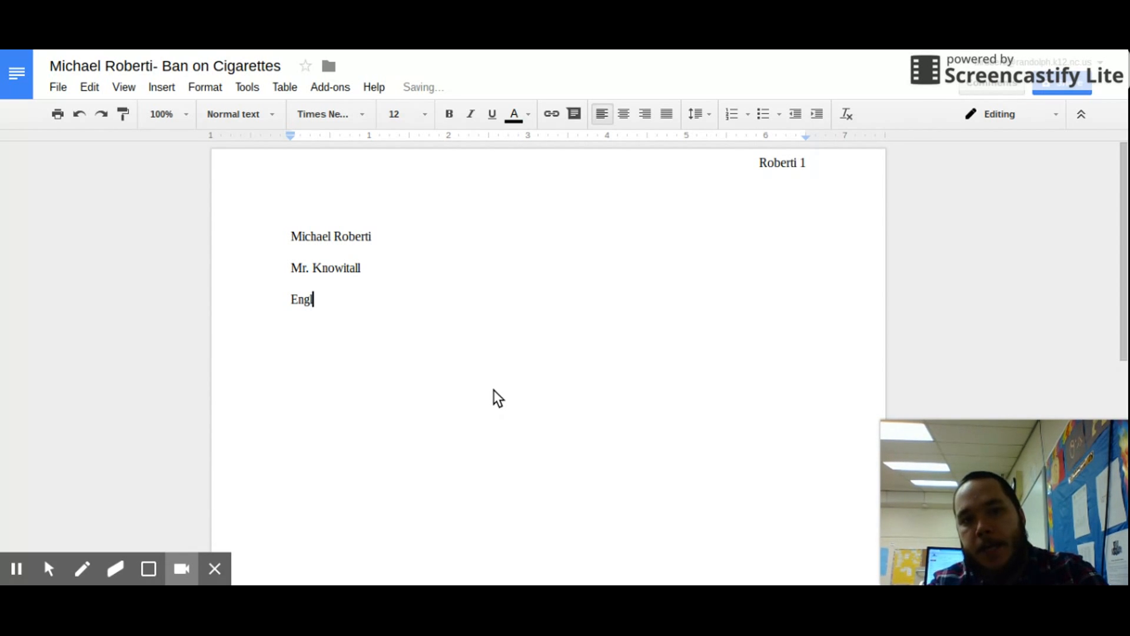
pyautogui.write('ish 3 Honors')
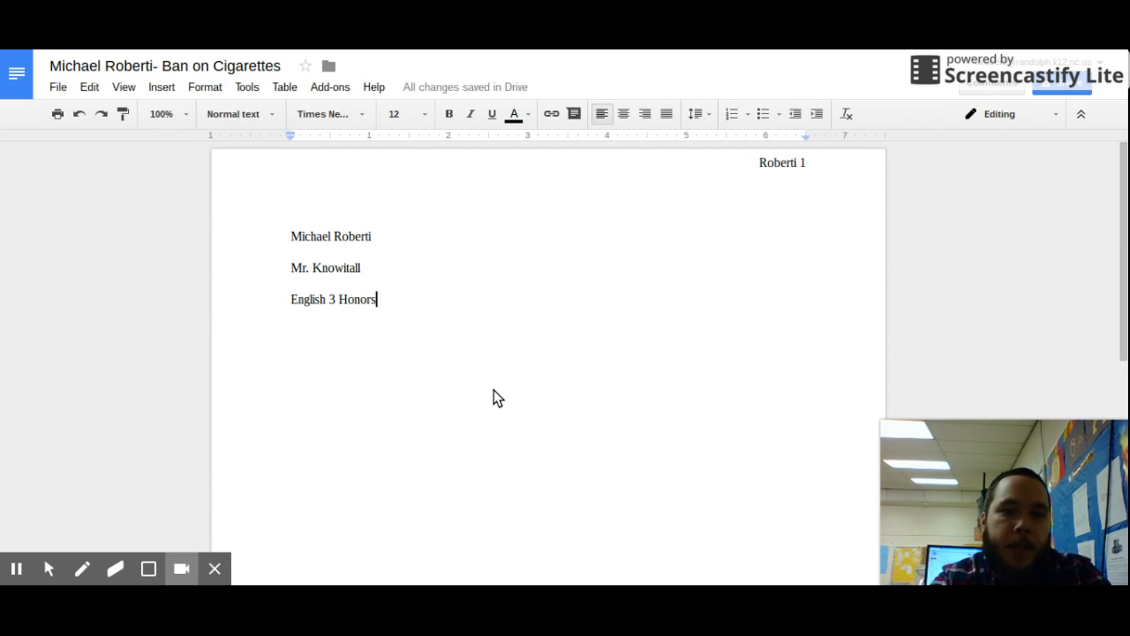
pyautogui.press('Return')
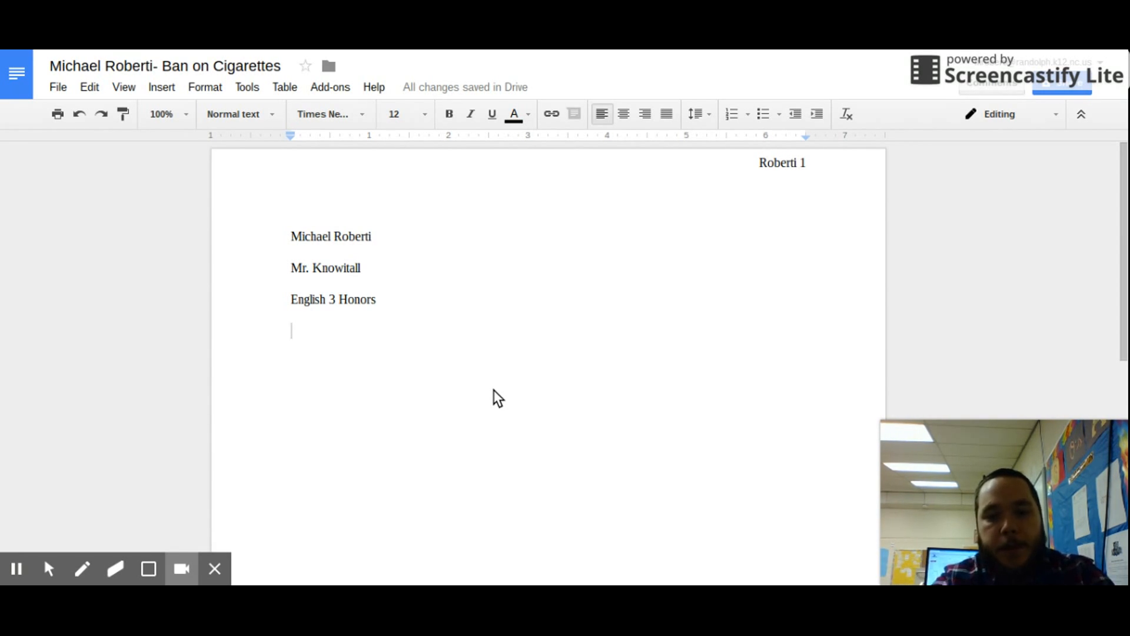
pyautogui.write('11/')
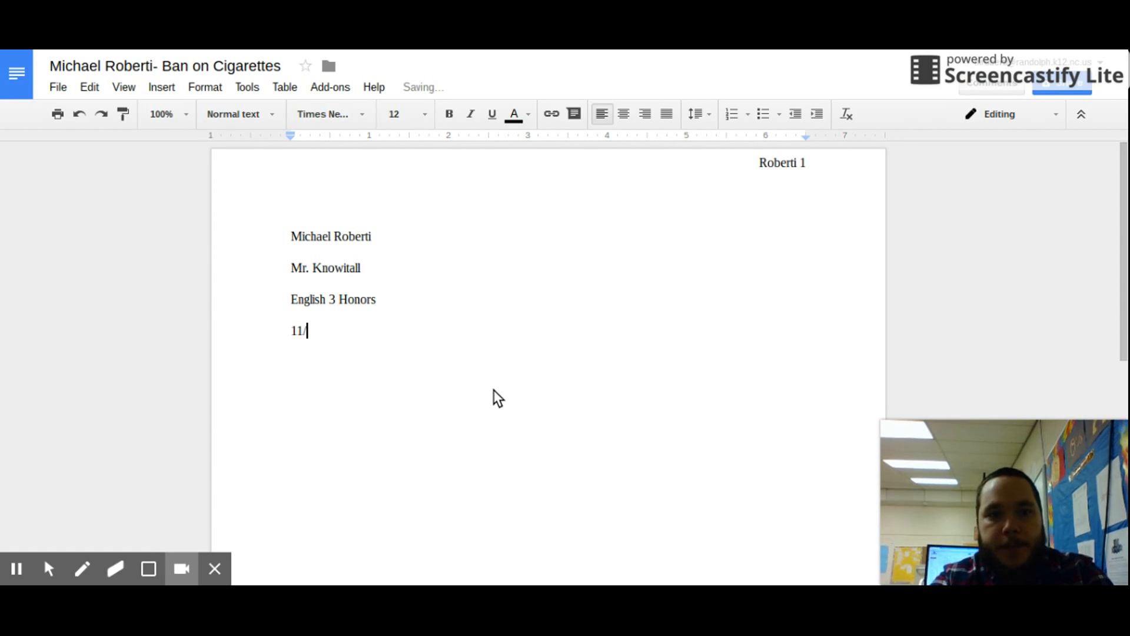
pyautogui.write('1/16')
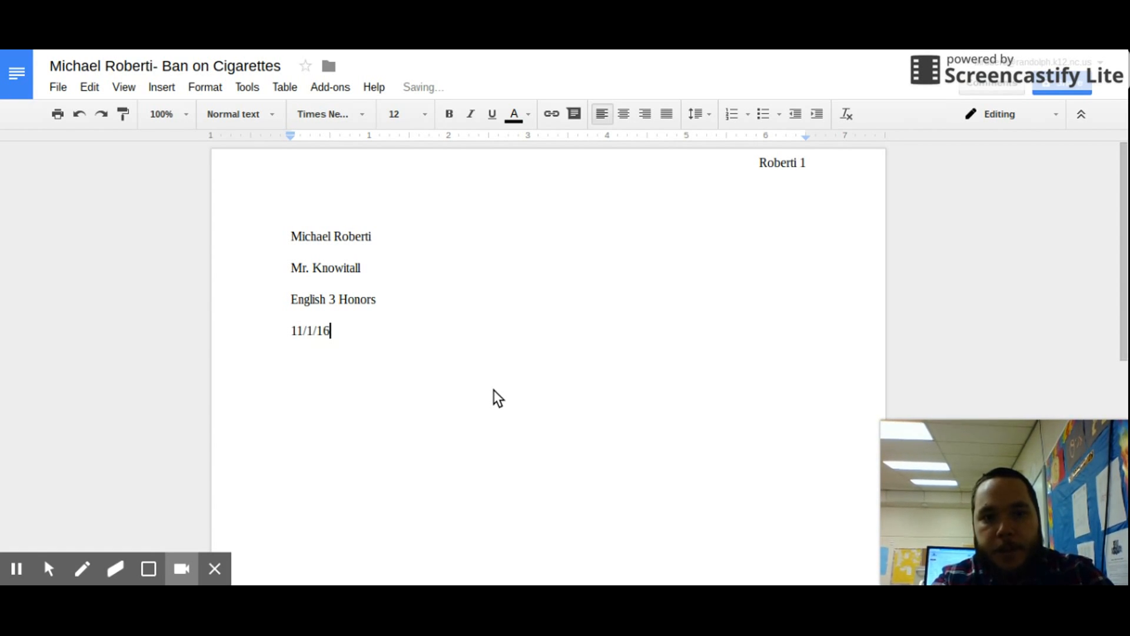
pyautogui.press('Return')
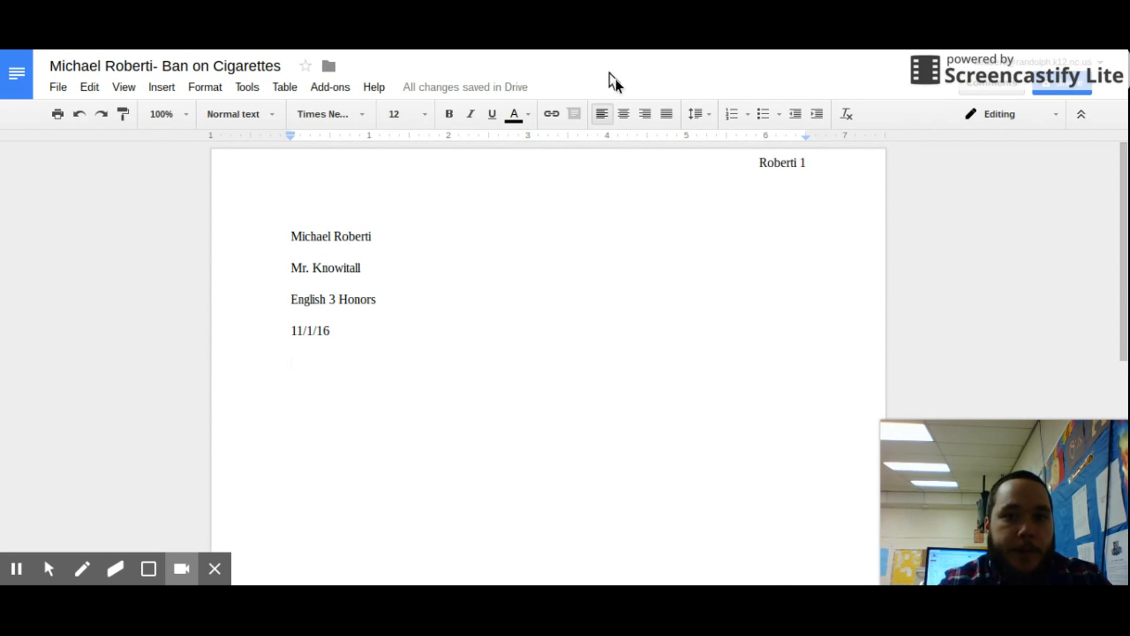
# Center a new line and title it 'A Dark Cloud: Stopping Smoking', replacing draft 'Ban on Cigarettes'.
pyautogui.click(630, 110)
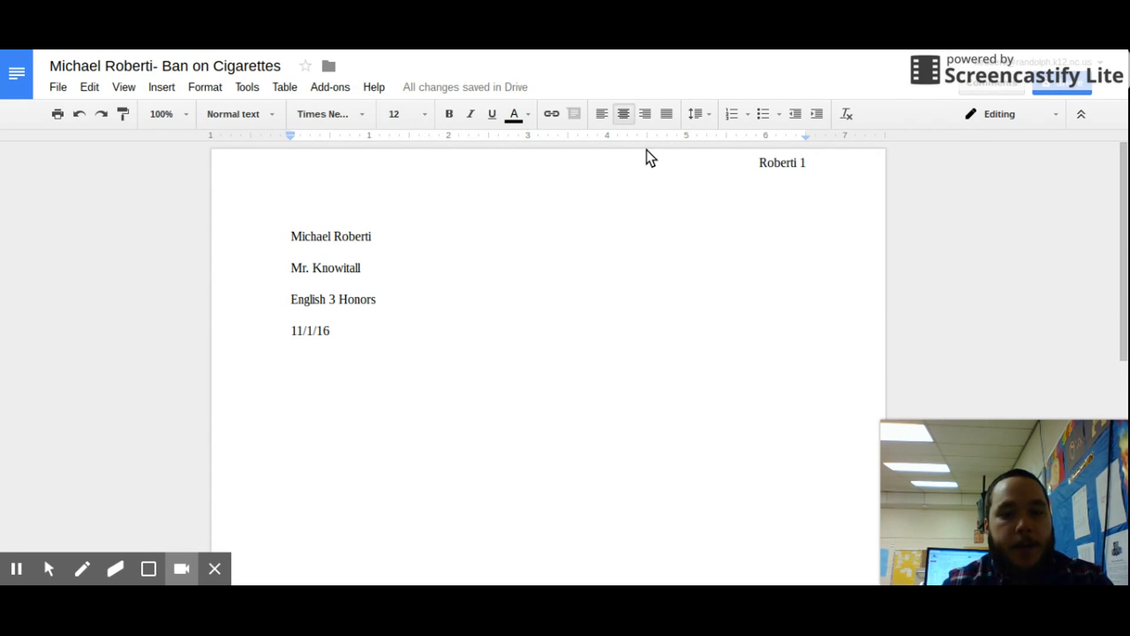
pyautogui.write('Ban on Cig')
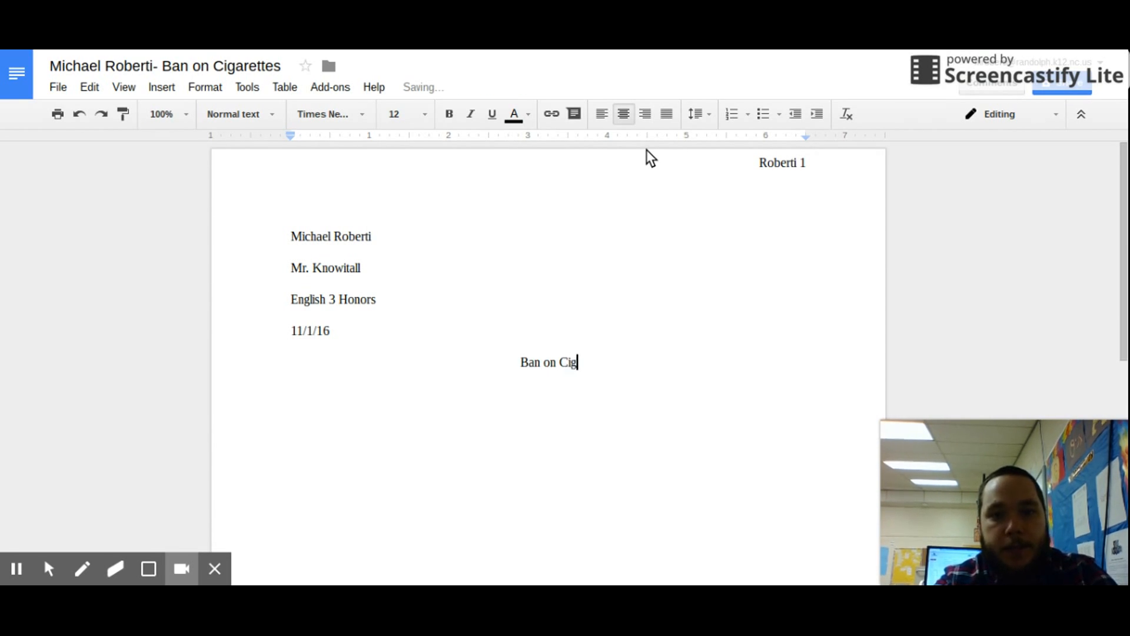
pyautogui.write('arettes')
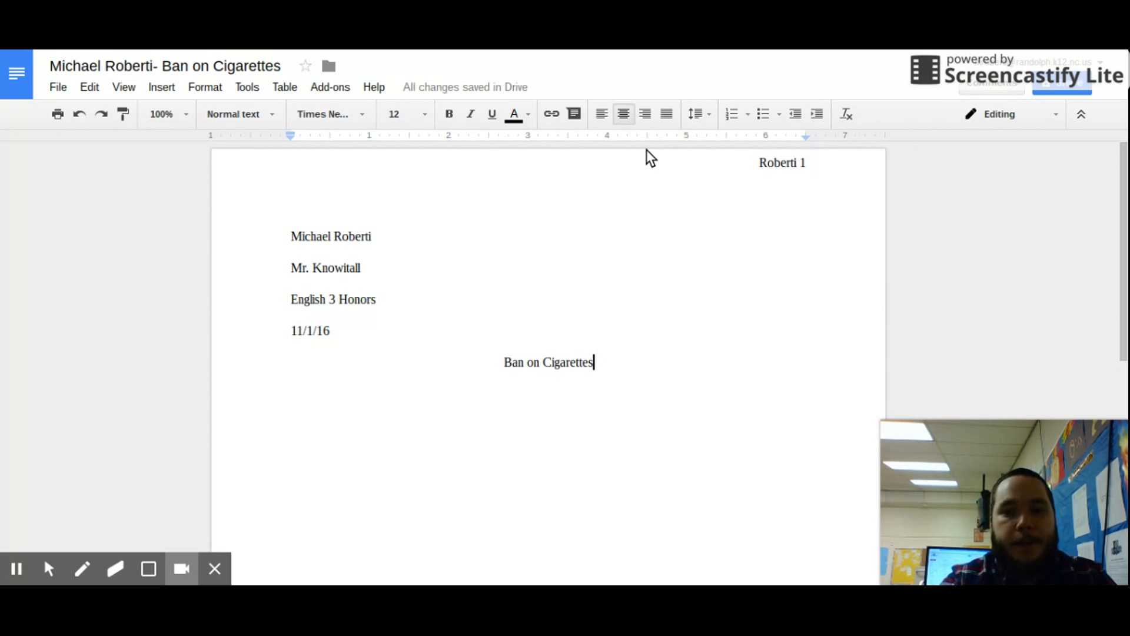
pyautogui.press('BackSpace')
pyautogui.press('BackSpace')
pyautogui.press('BackSpace')
pyautogui.press('BackSpace')
pyautogui.press('BackSpace')
pyautogui.press('BackSpace')
pyautogui.press('BackSpace')
pyautogui.press('BackSpace')
pyautogui.press('BackSpace')
pyautogui.press('BackSpace')
pyautogui.press('BackSpace')
pyautogui.press('BackSpace')
pyautogui.press('BackSpace')
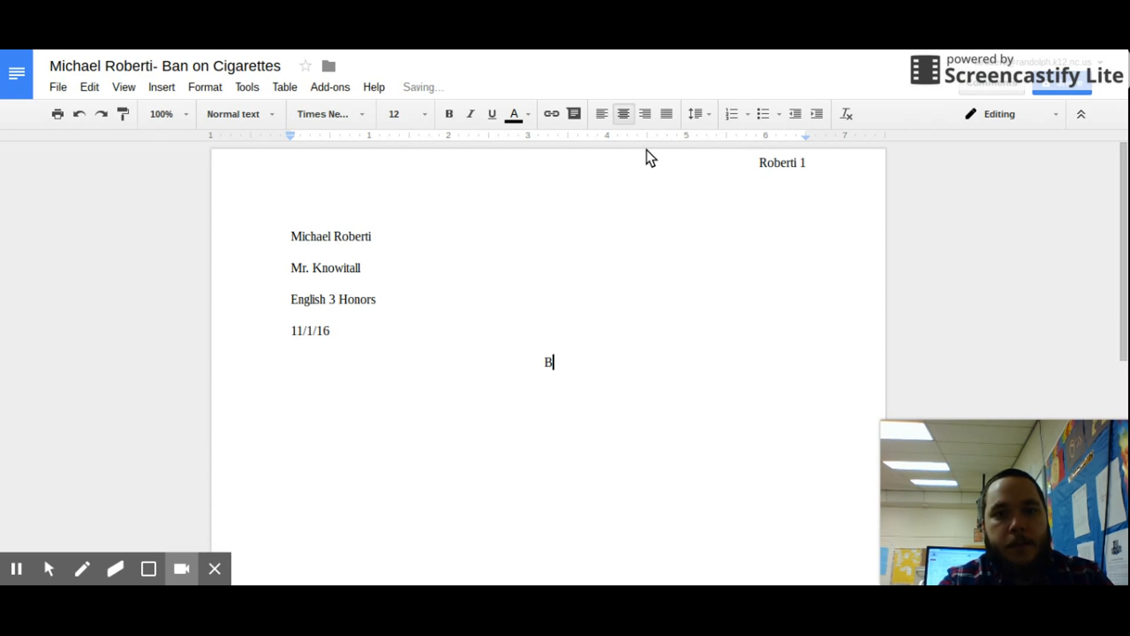
pyautogui.press('BackSpace')
pyautogui.write('A Da')
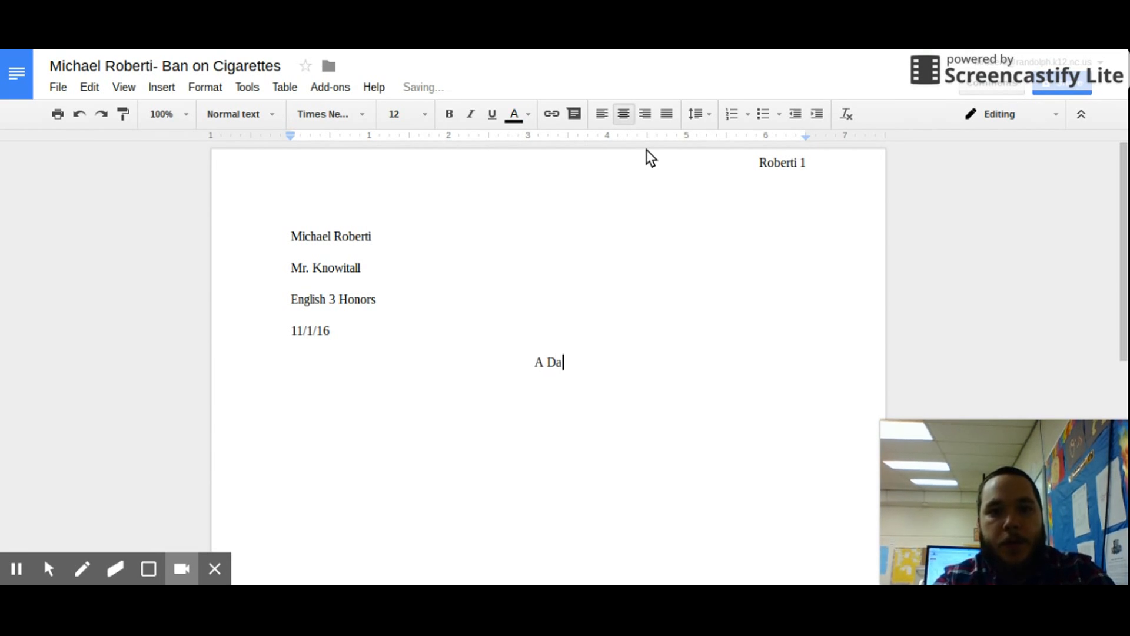
pyautogui.write('rk Cloud: ')
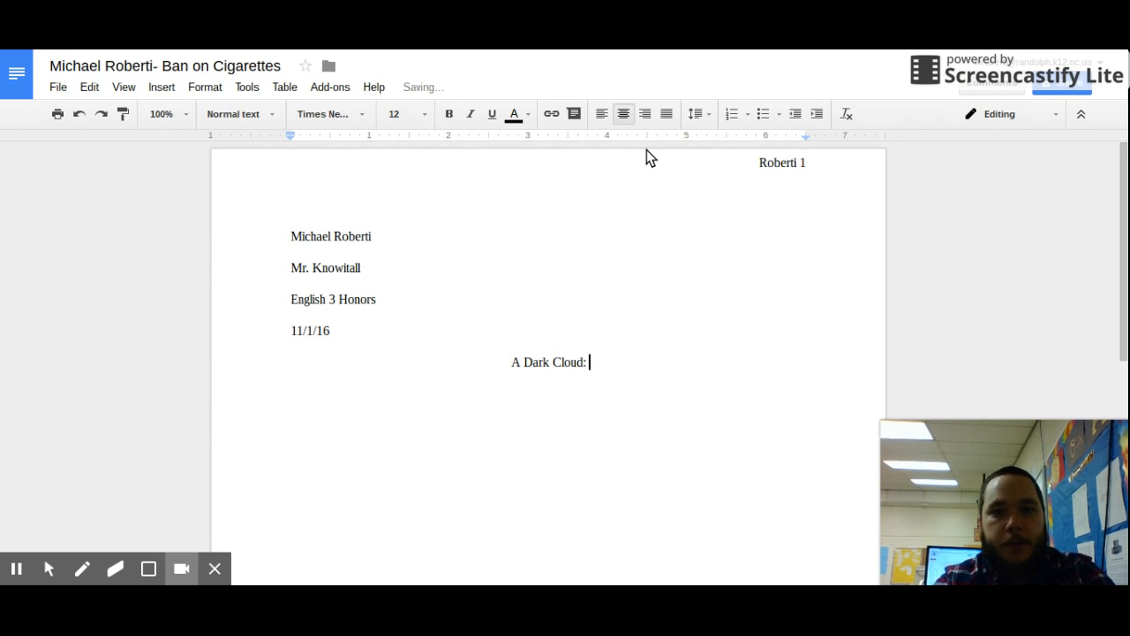
pyautogui.write('Stopping Smoking')
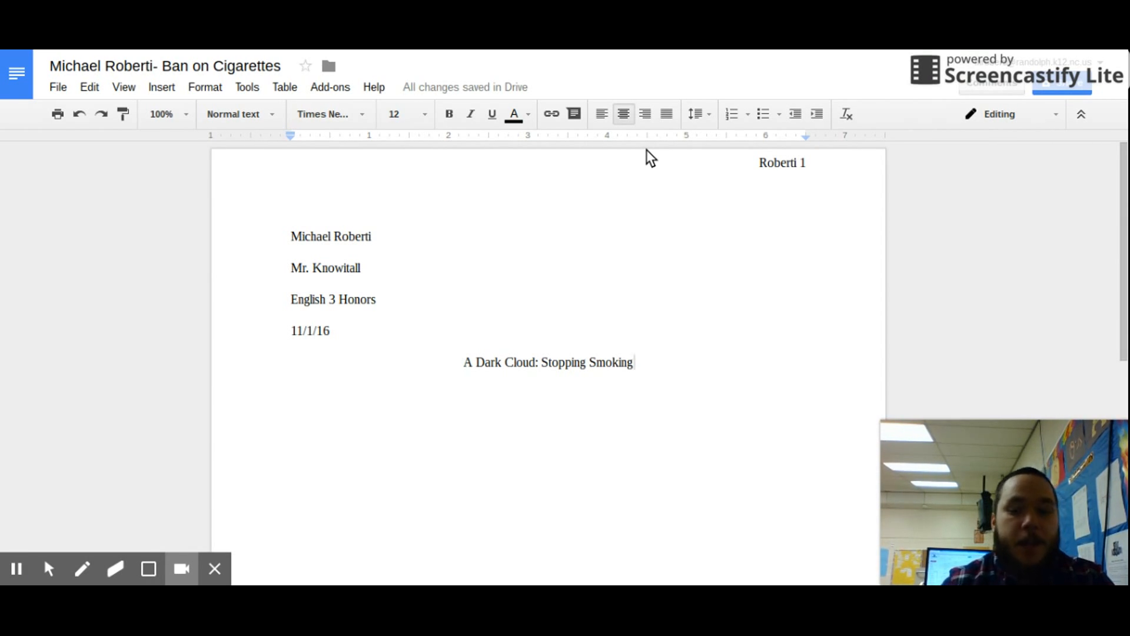
pyautogui.press('Return')
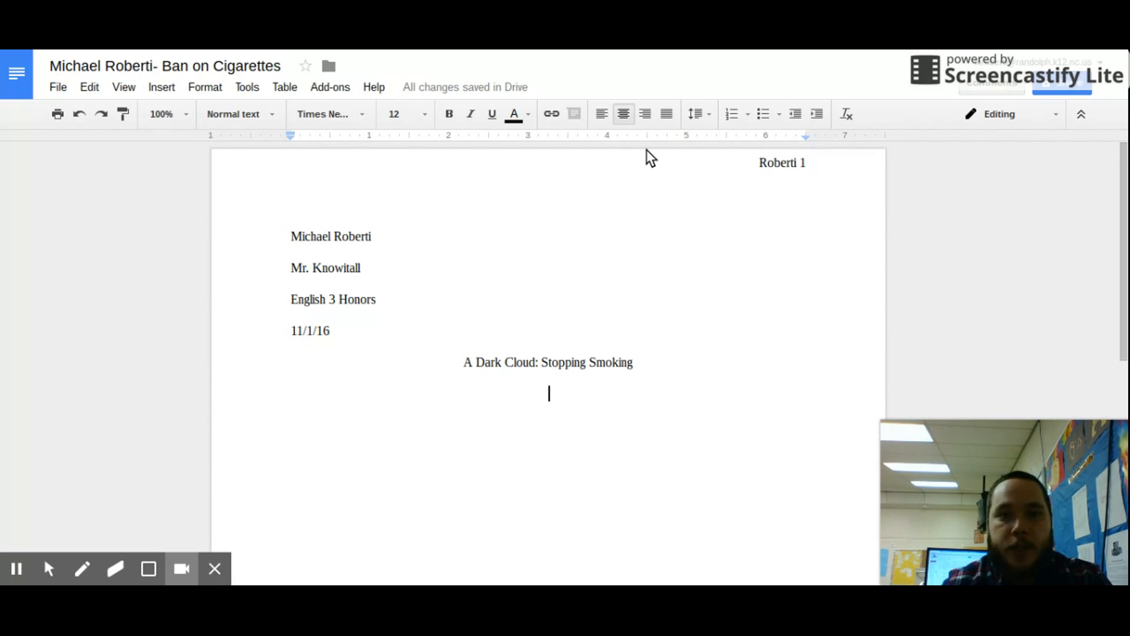
# Left-align the line under the title and indent its first line with a tab.
pyautogui.click(607, 117)
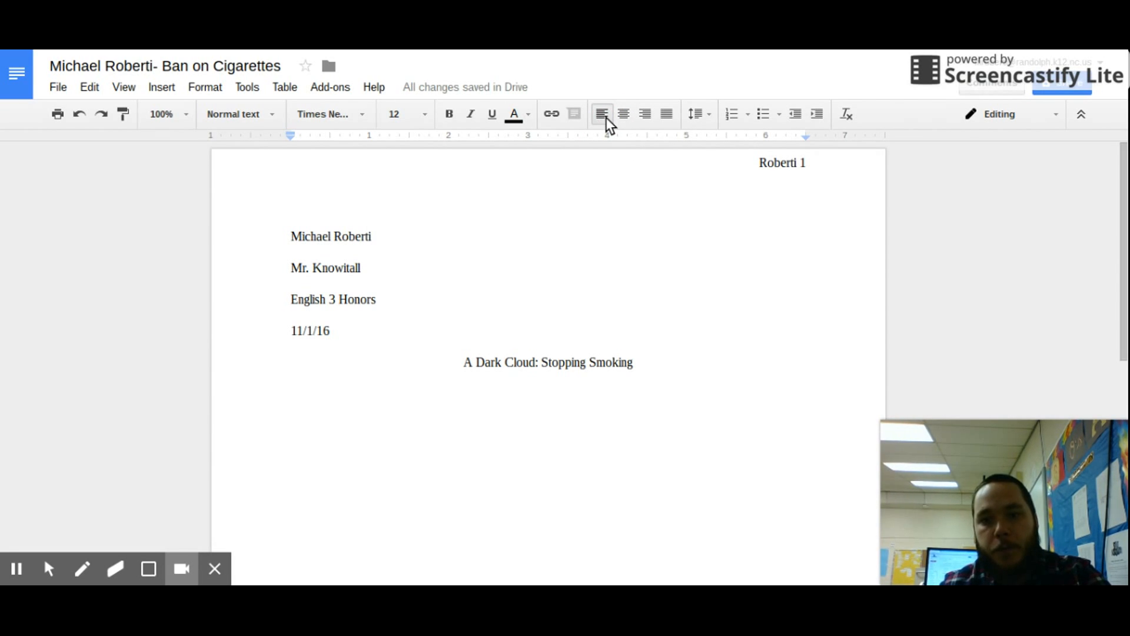
pyautogui.press('Tab')
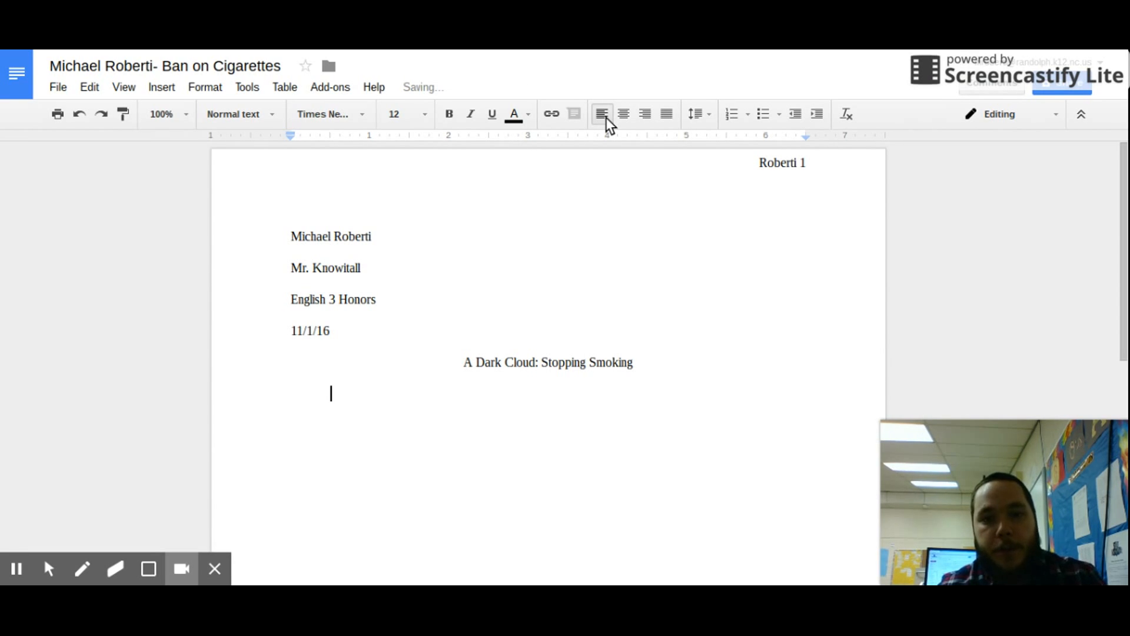